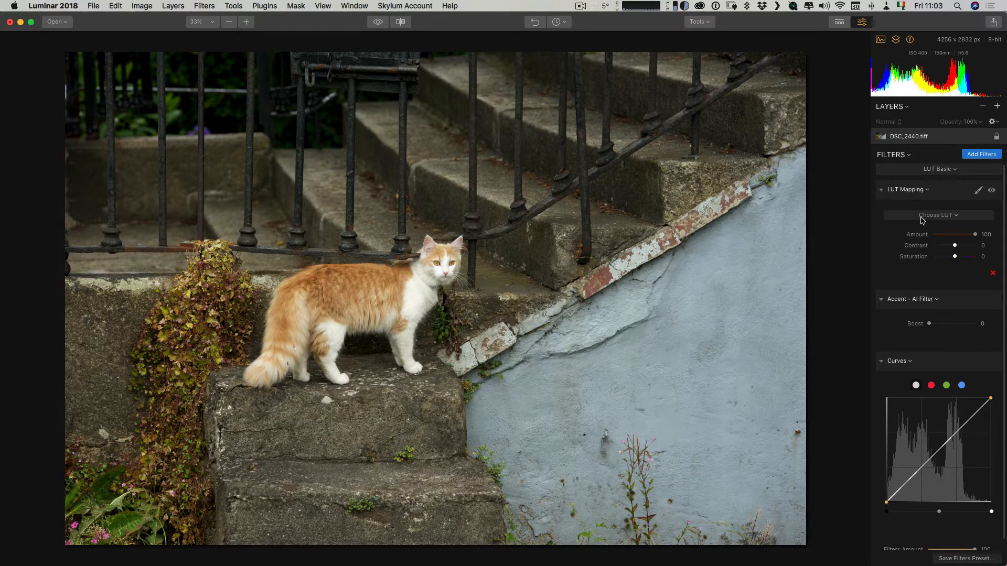
Apply the T-PAN07 400-64 LUT to the cat photo and darken its midtones slightly with a point on the curve.
click(923, 218)
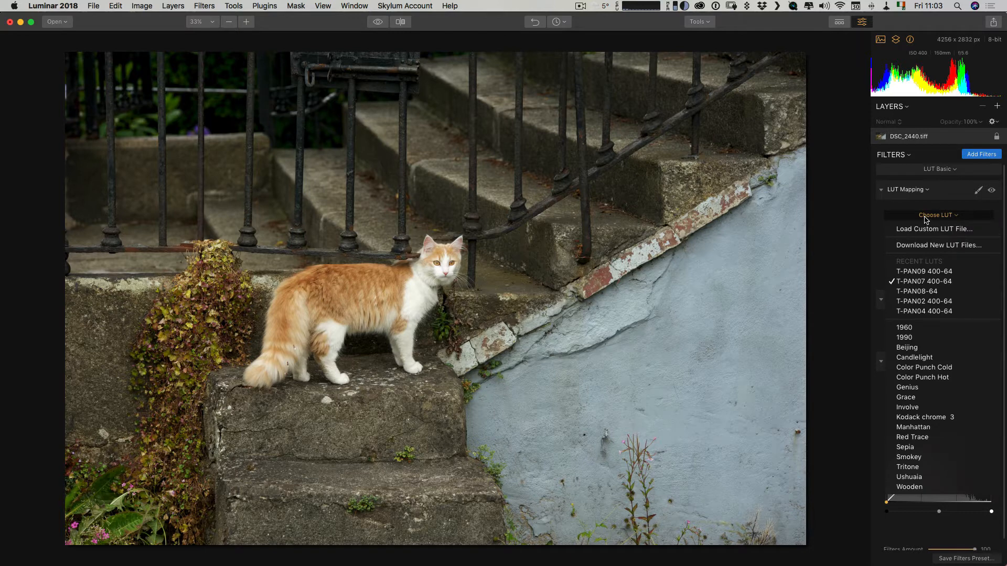
click(942, 285)
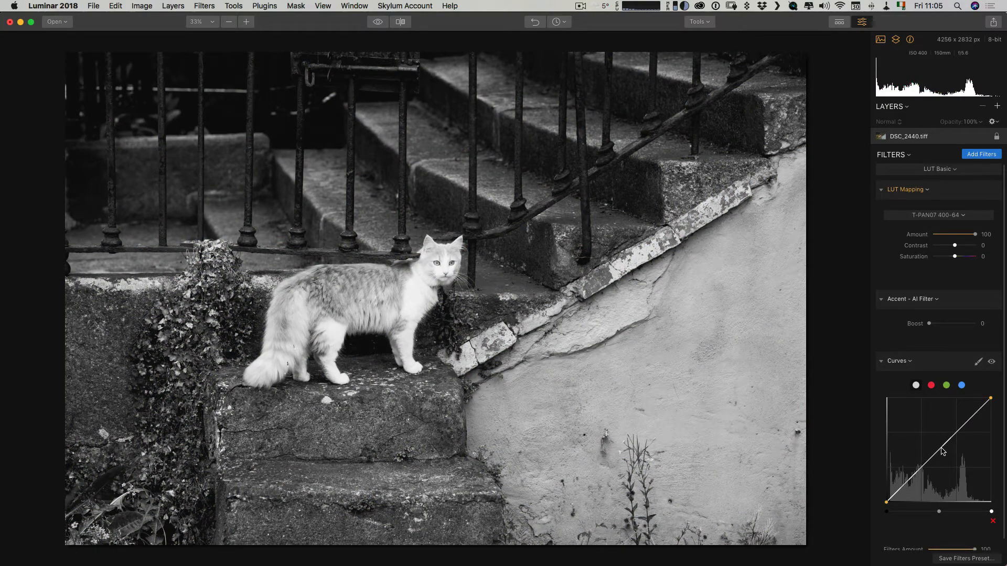
drag(942, 452, 947, 450)
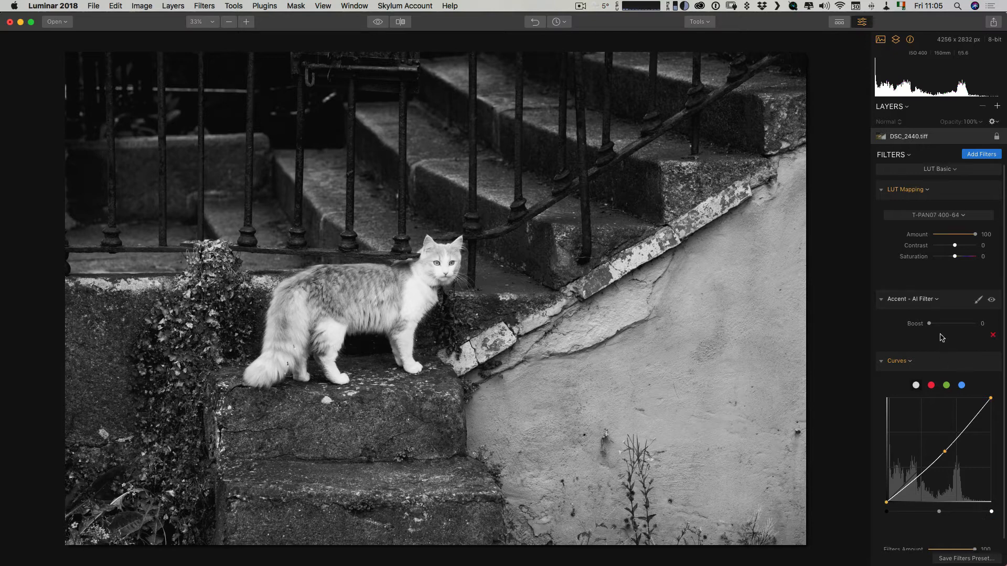
Compare the cat photo before and after the edits, sweeping the split-view divider across the image.
click(376, 23)
click(400, 24)
drag(434, 36, 373, 36)
click(399, 23)
Switch to the tram photo DSC_3456.JPG and hide its presets strip.
click(351, 4)
click(386, 119)
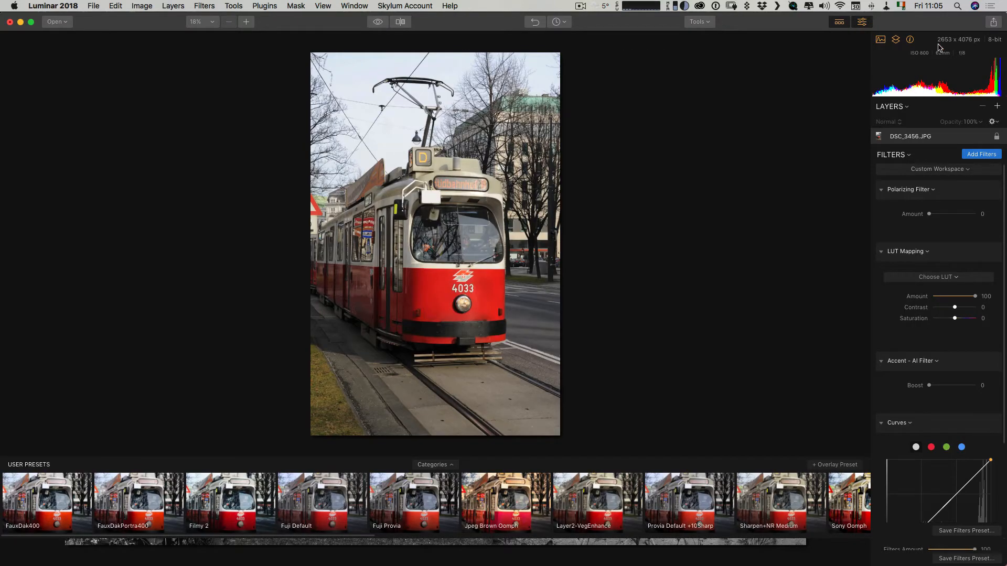
click(839, 21)
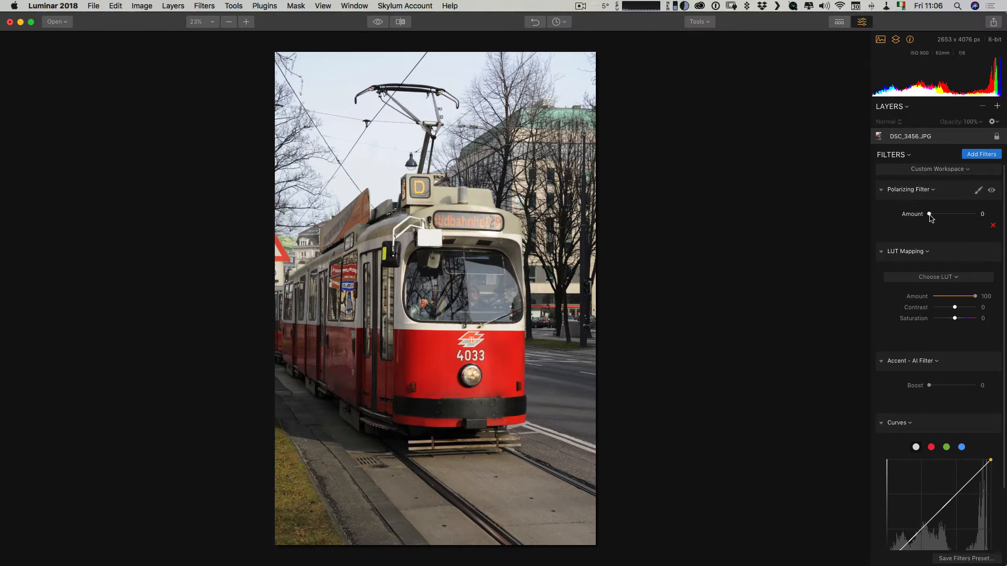
Set the Polarizing Filter amount to 76 and add an Adjustable Gradient filter placed directly above LUT Mapping.
drag(930, 216, 964, 216)
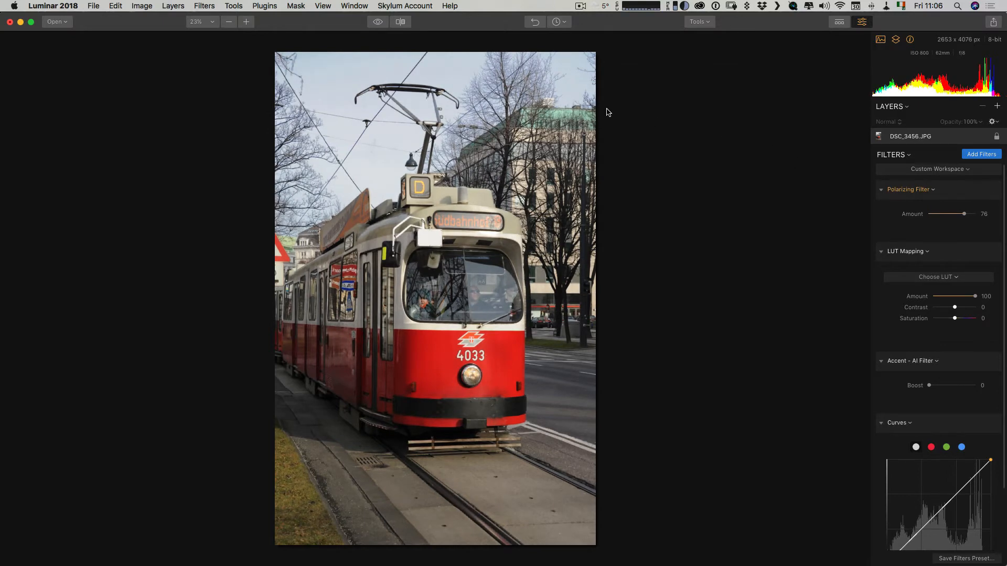
click(984, 157)
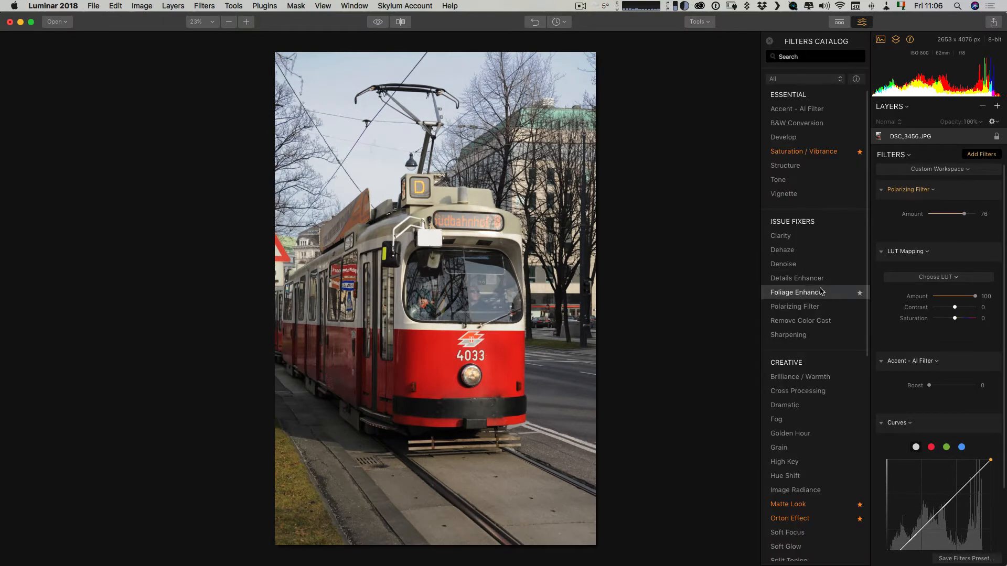
scroll(821, 292, down, 5)
scroll(821, 291, down, 5)
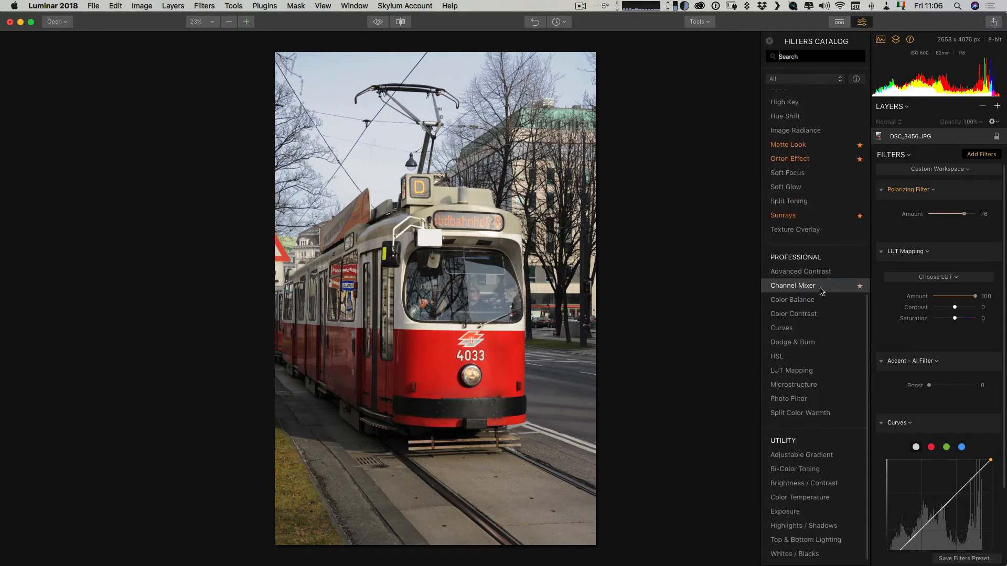
click(801, 456)
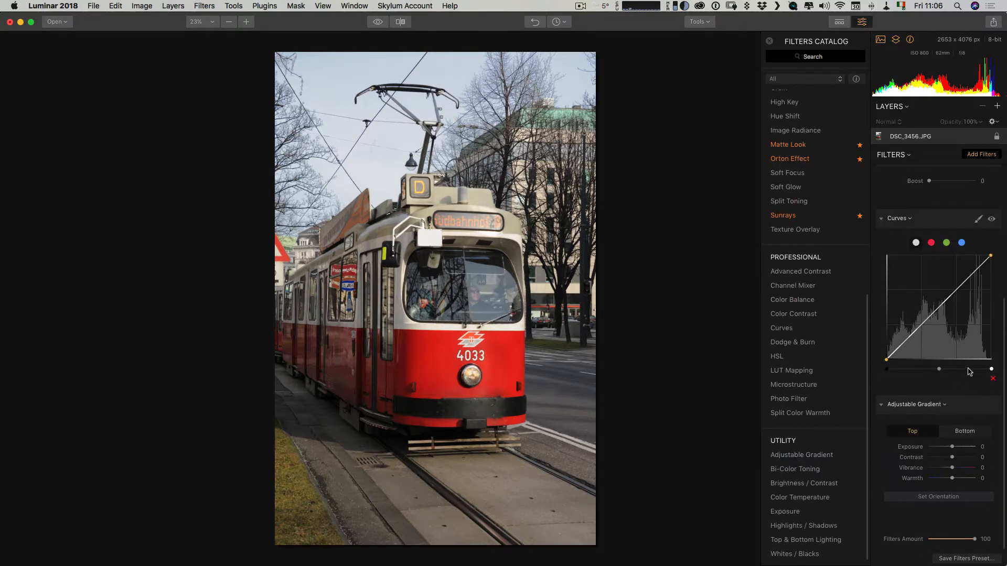
drag(963, 407, 950, 249)
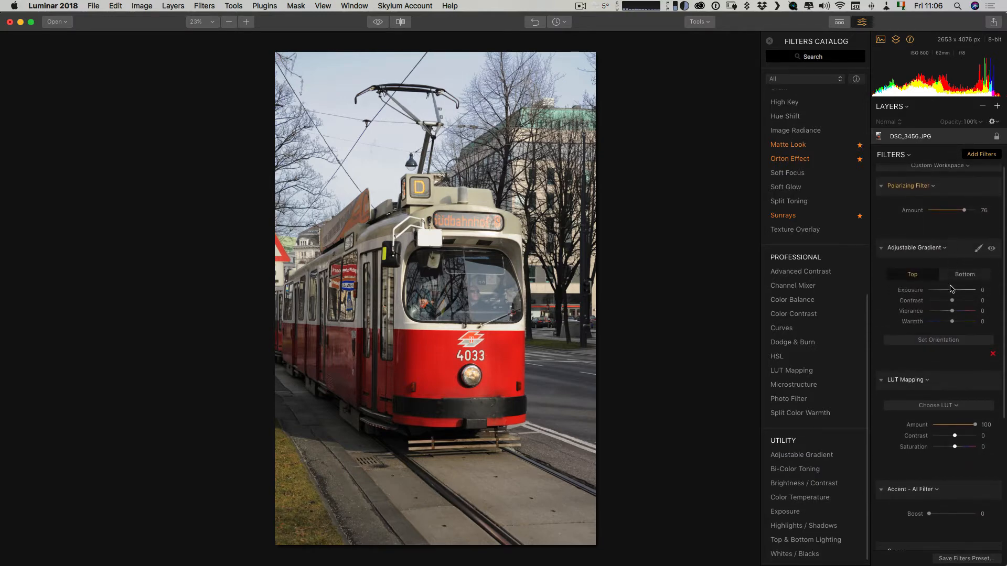
Give the gradient's top exposure -29, contrast 10 and vibrance 37, and raise its transition to the tram's roofline with a blend of 17.
mouse_move(952, 290)
mouse_down()
mouse_move(960, 311)
mouse_move(954, 300)
mouse_up()
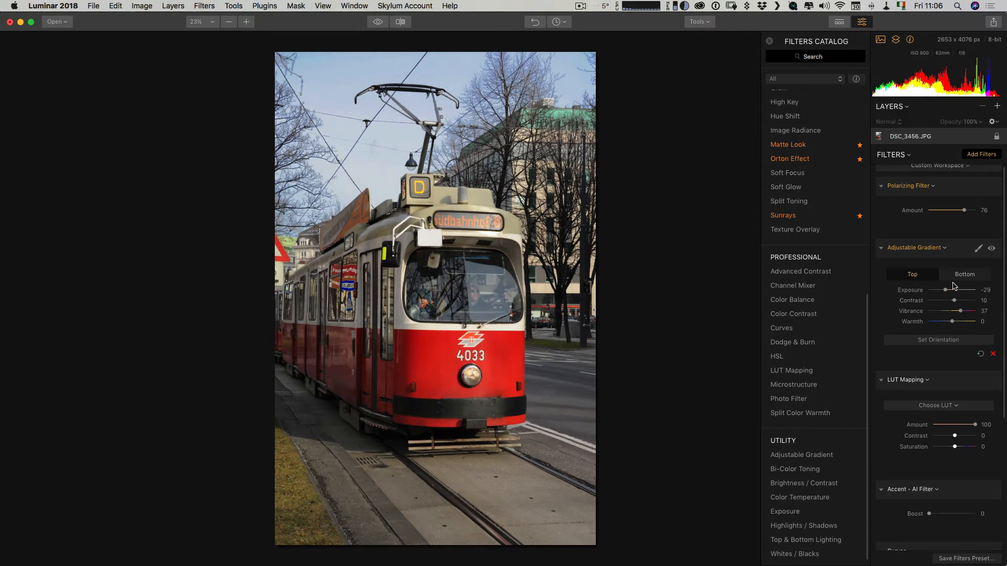
click(938, 339)
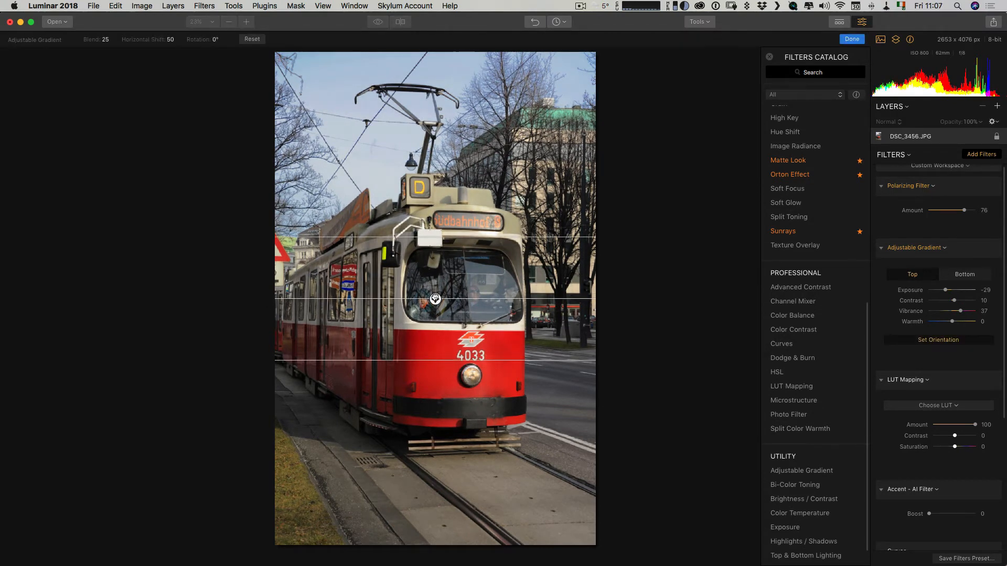
drag(435, 299, 442, 193)
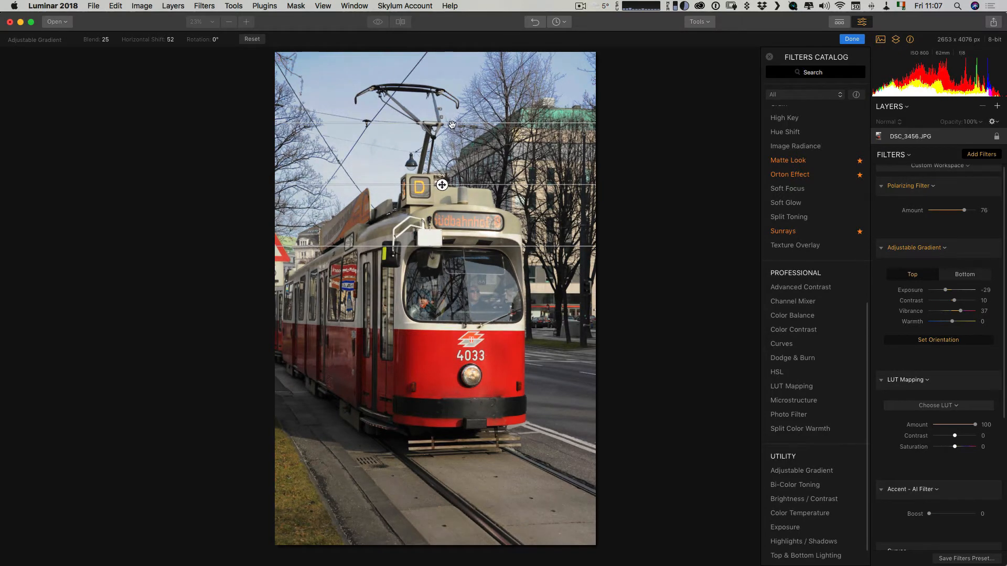
drag(452, 130, 454, 152)
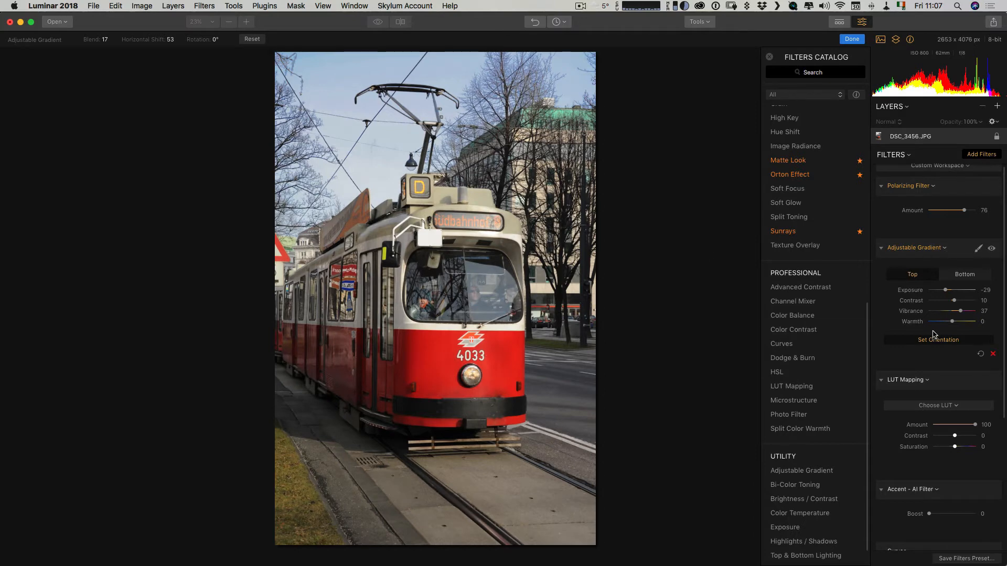
click(947, 342)
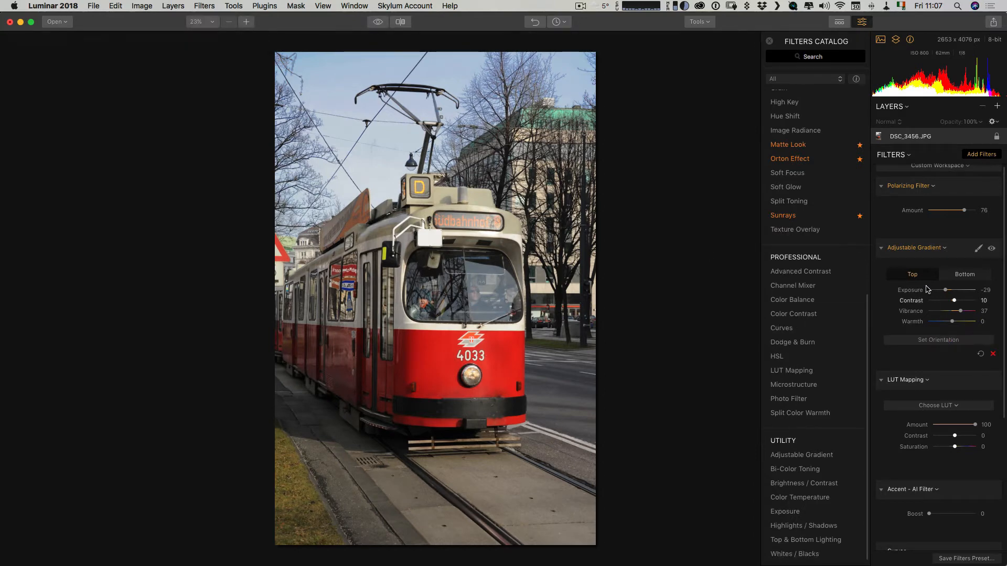
Apply the T-PAN09 400-64 LUT to the tram photo and set the LUT contrast to -9.
click(937, 406)
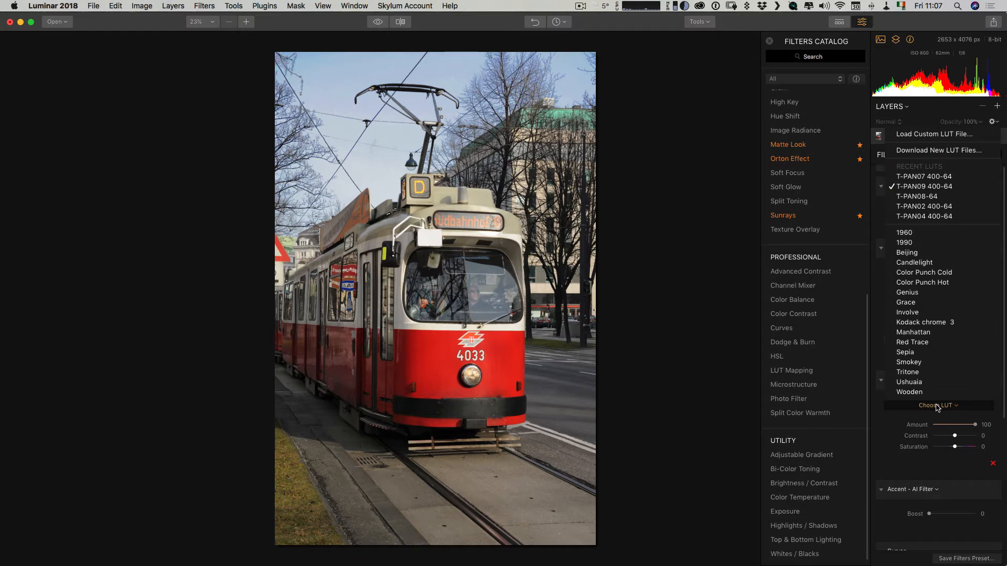
click(929, 188)
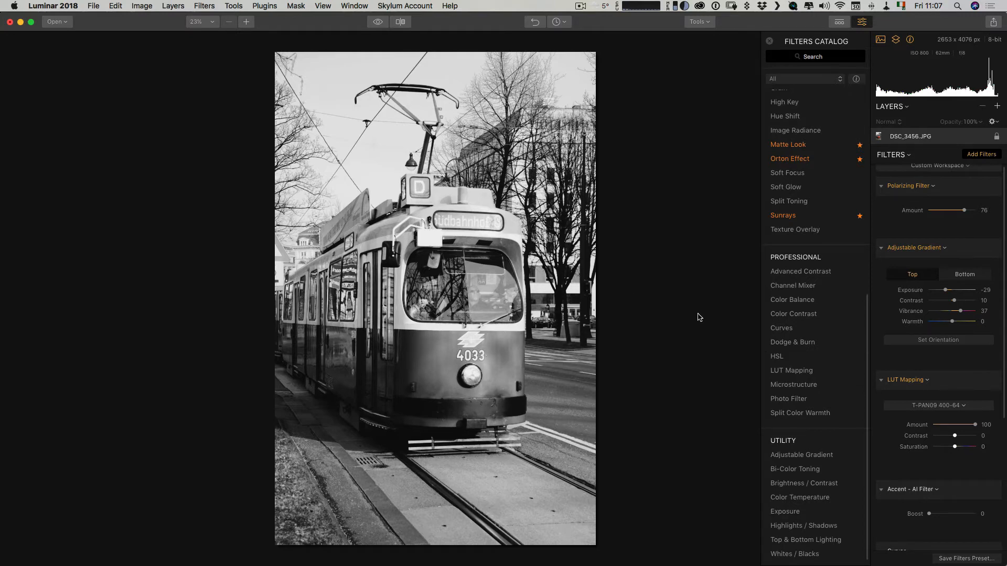
drag(955, 436, 947, 433)
Add shadow, midtone and highlight points to the tram photo's curve and lower its white endpoint slightly.
scroll(944, 428, down, 8)
click(973, 406)
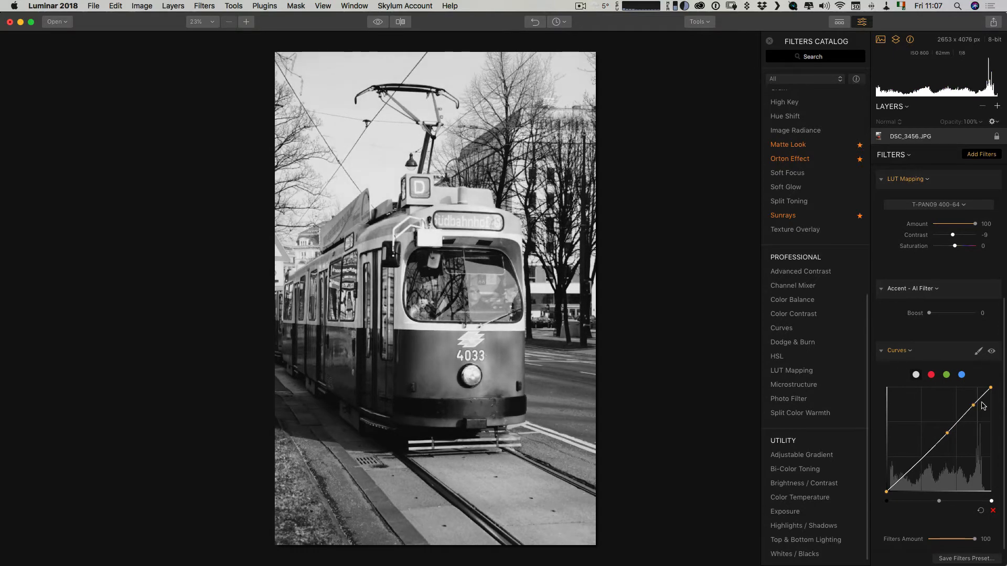
drag(991, 388, 991, 392)
click(910, 471)
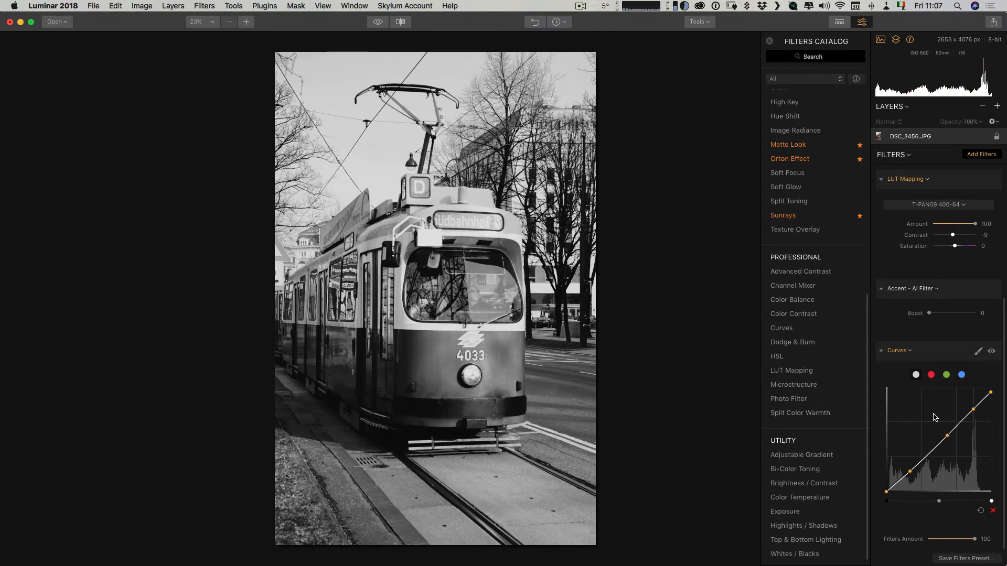
Add a Matte Look filter to the tram photo and set its amount to 31.
scroll(811, 402, down, 1)
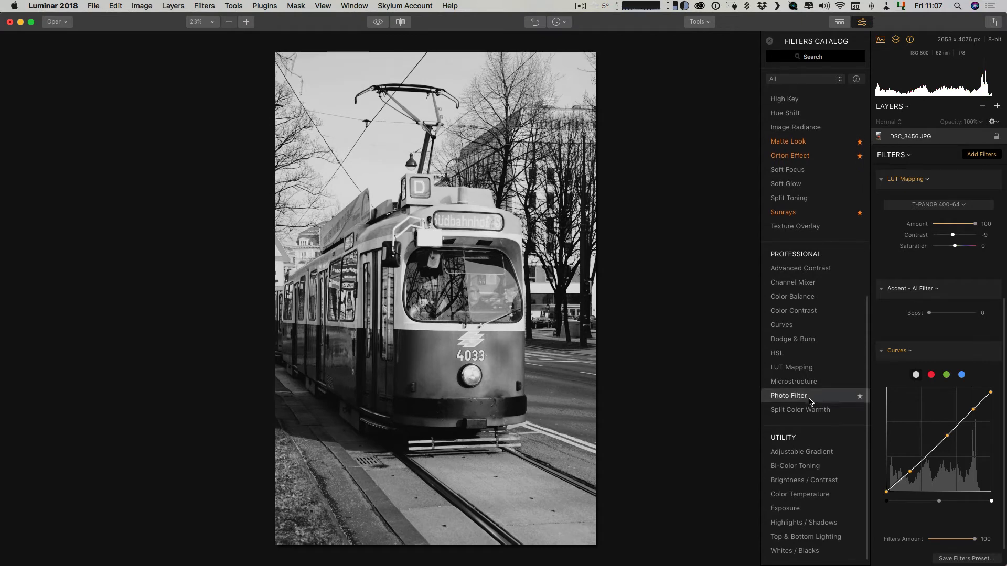
scroll(811, 402, down, 1)
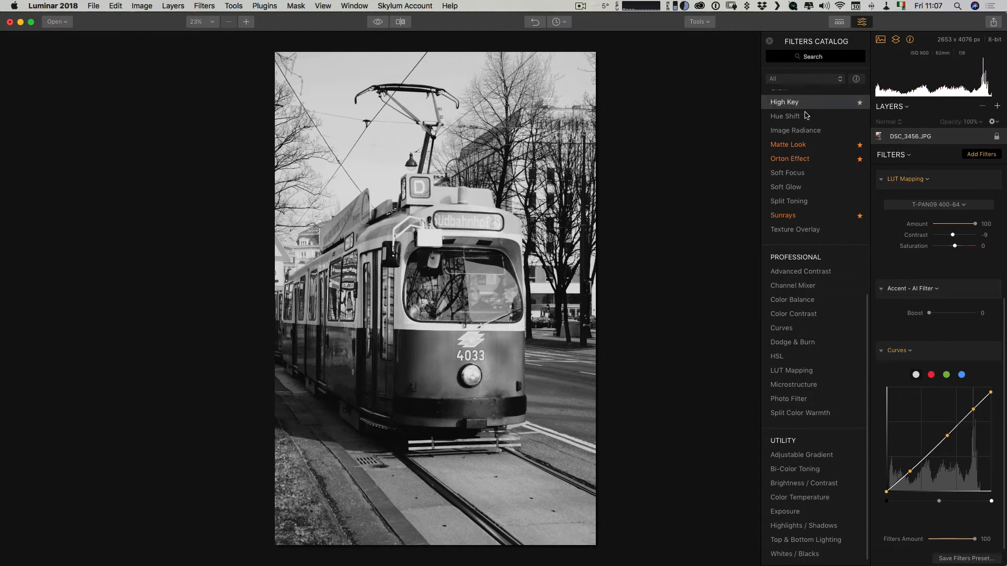
click(803, 145)
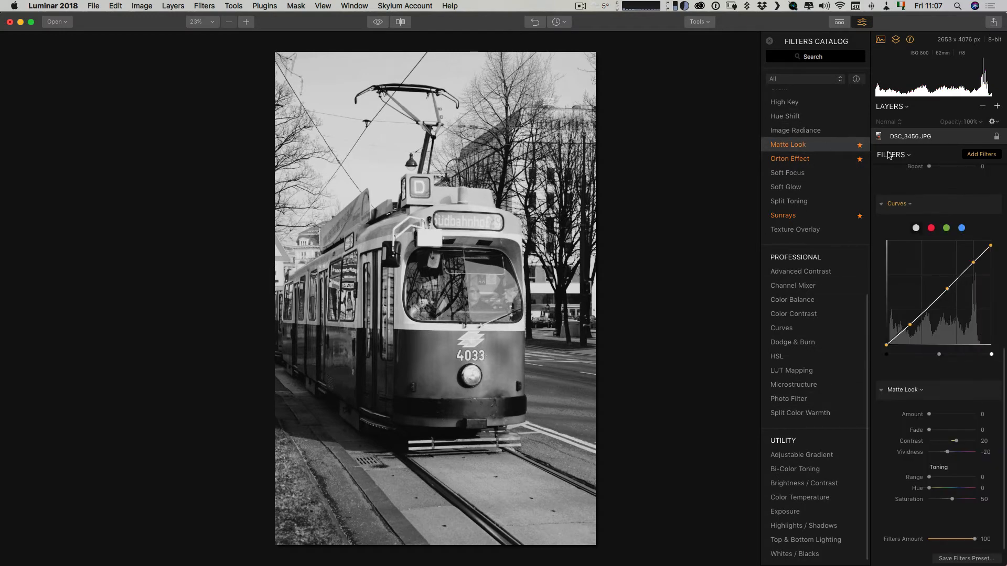
drag(933, 417, 948, 419)
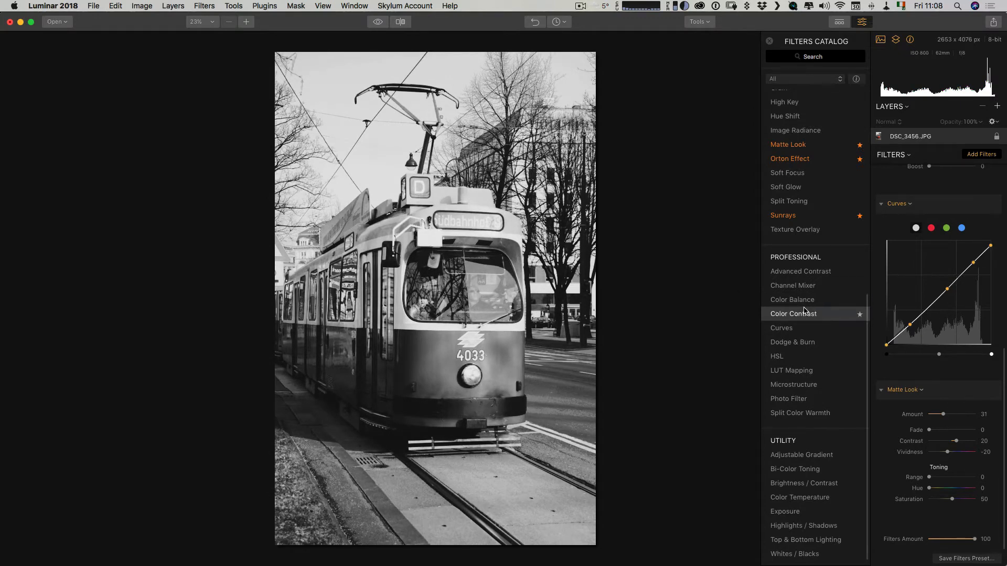
Add a Grain filter to the tram photo and set its amount to 28.
scroll(804, 310, up, 3)
click(778, 155)
click(943, 478)
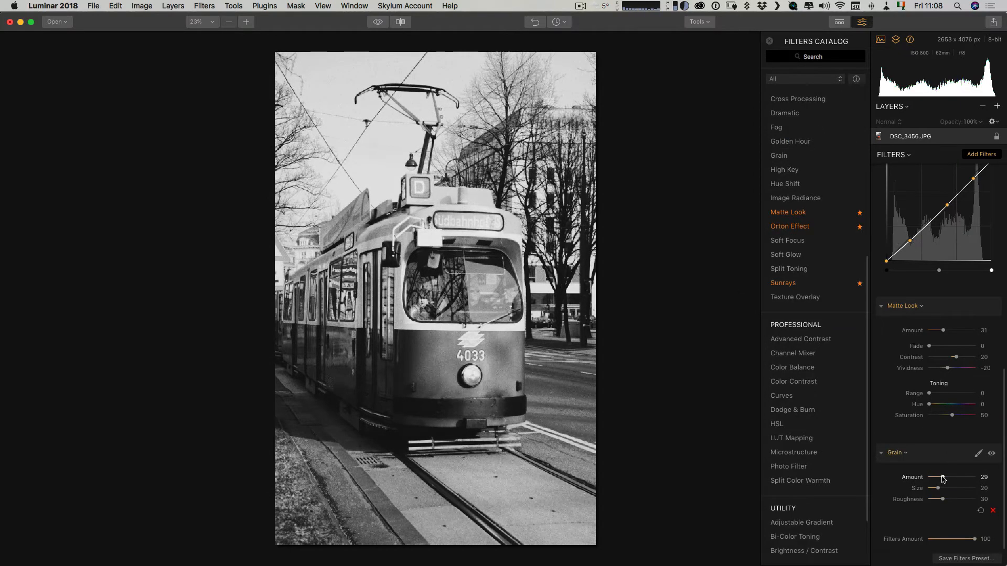
drag(943, 479, 941, 479)
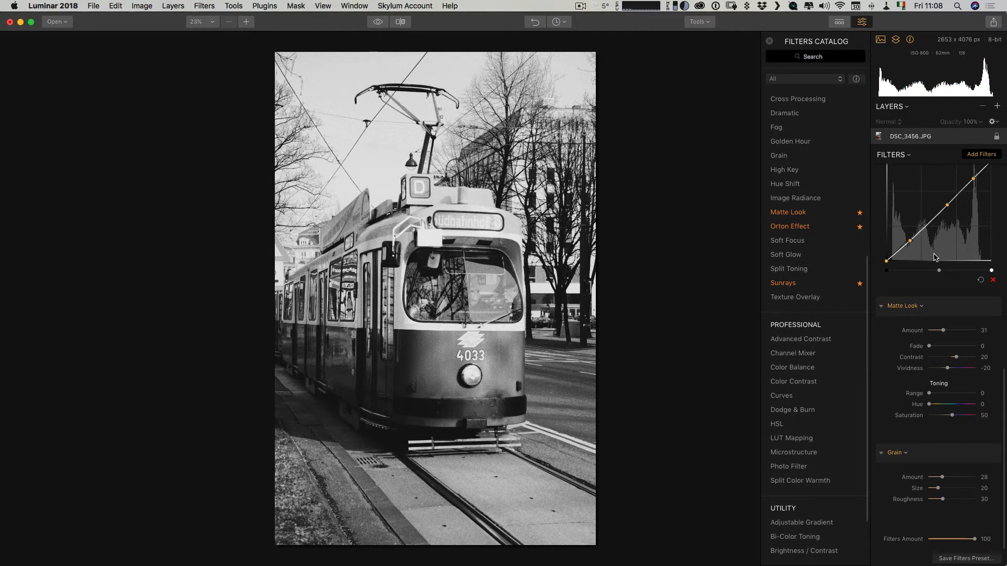
scroll(935, 257, up, 15)
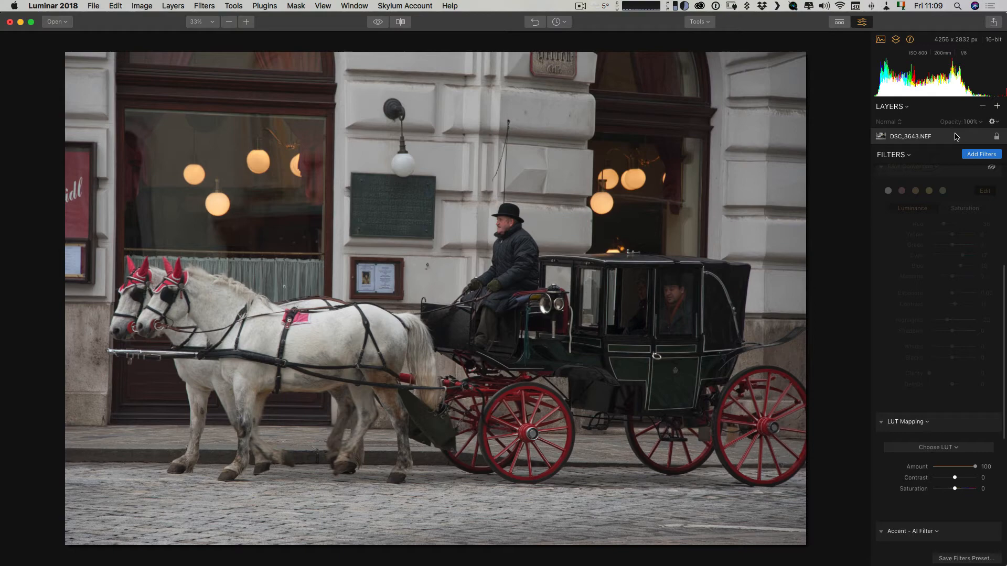
Set the RAW Develop contrast of the carriage photo to 13 and turn on its B&W Conversion filter.
scroll(916, 194, up, 3)
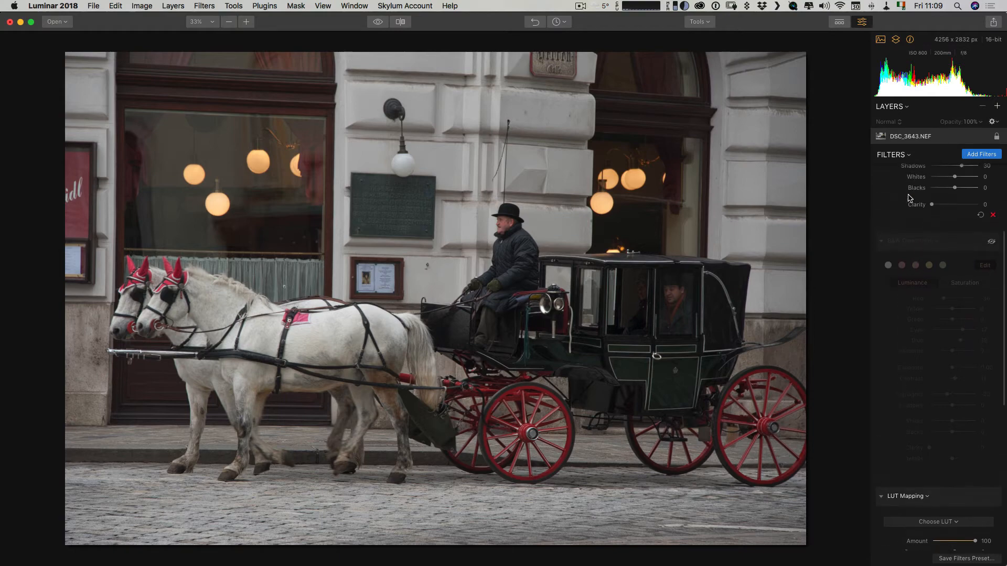
scroll(909, 198, up, 3)
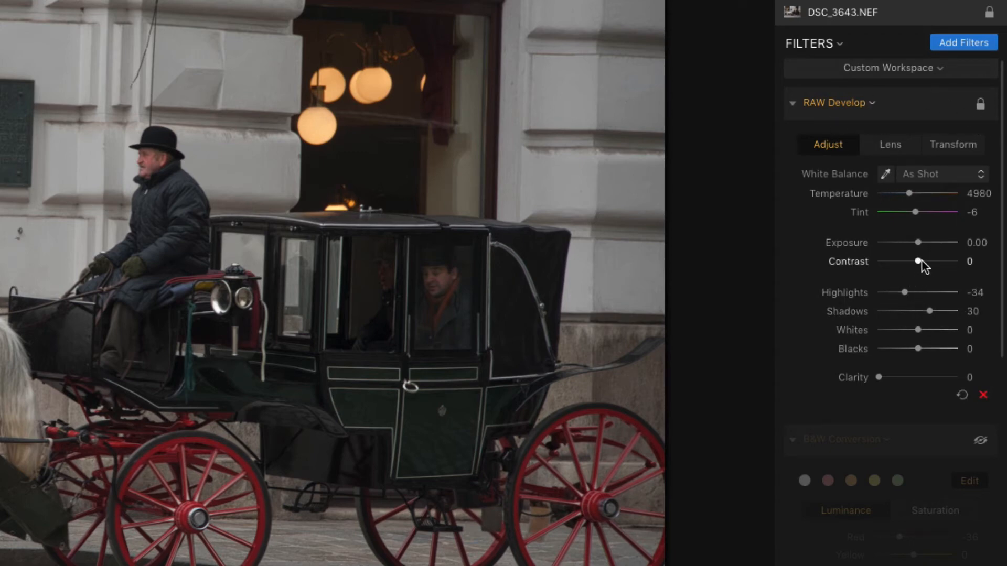
drag(921, 259, 927, 260)
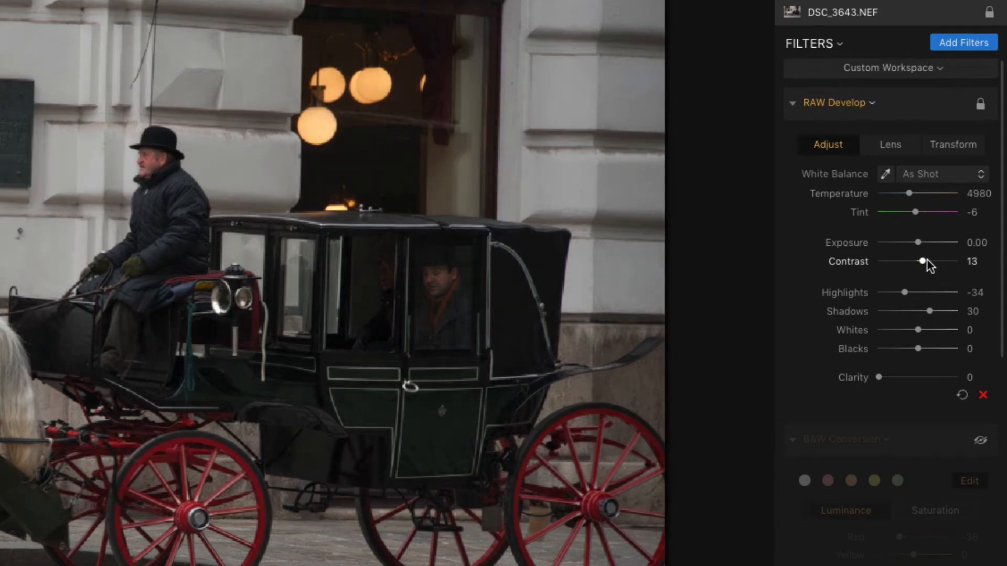
scroll(873, 317, down, 5)
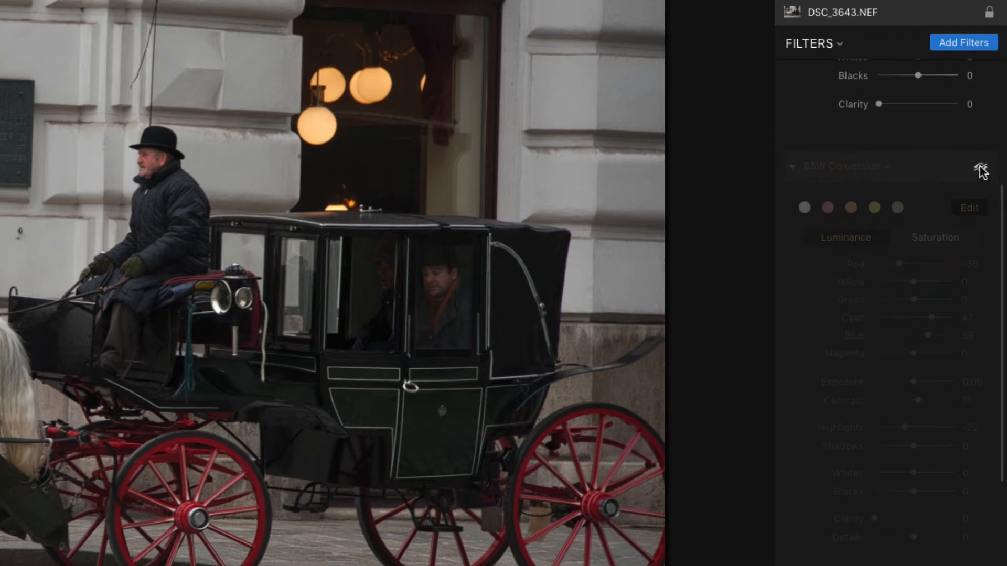
click(980, 168)
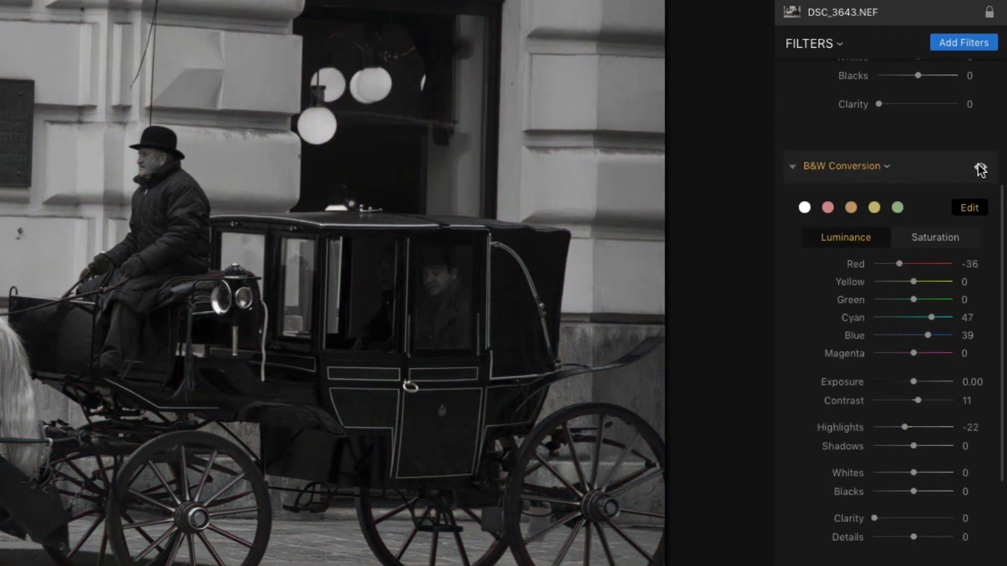
Apply the T-PAN08-64 LUT to the carriage photo in LUT Mapping.
scroll(837, 169, down, 5)
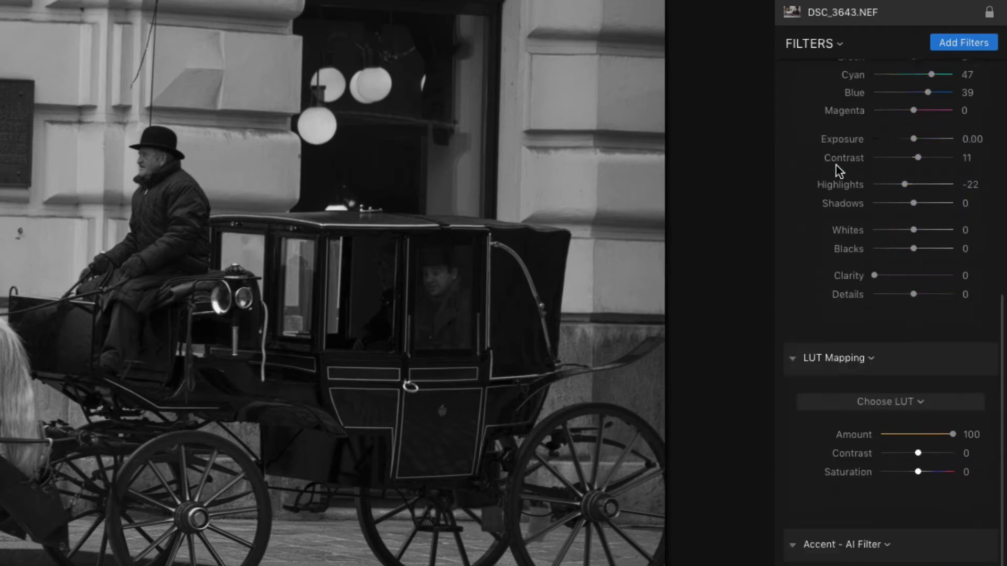
scroll(839, 167, down, 5)
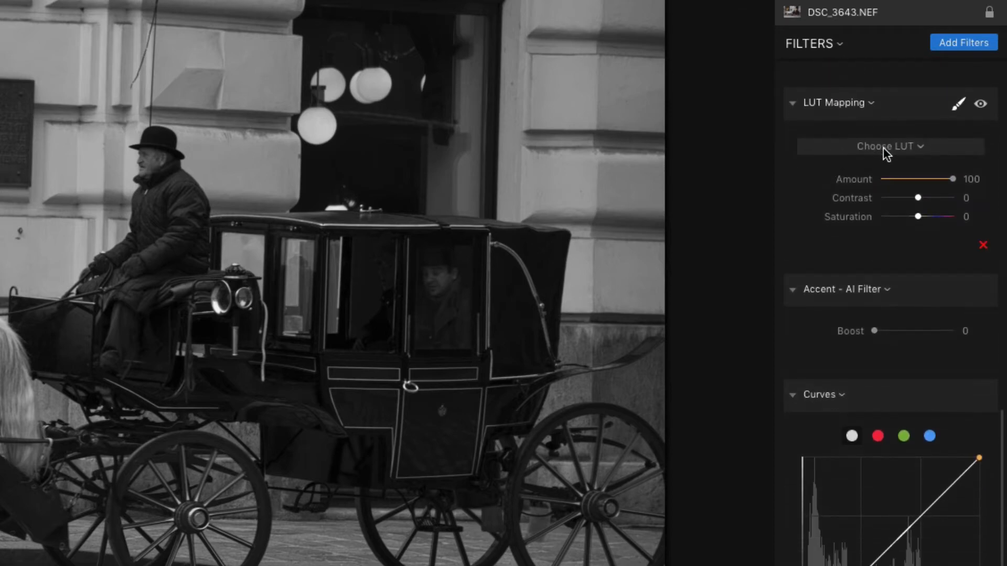
click(884, 152)
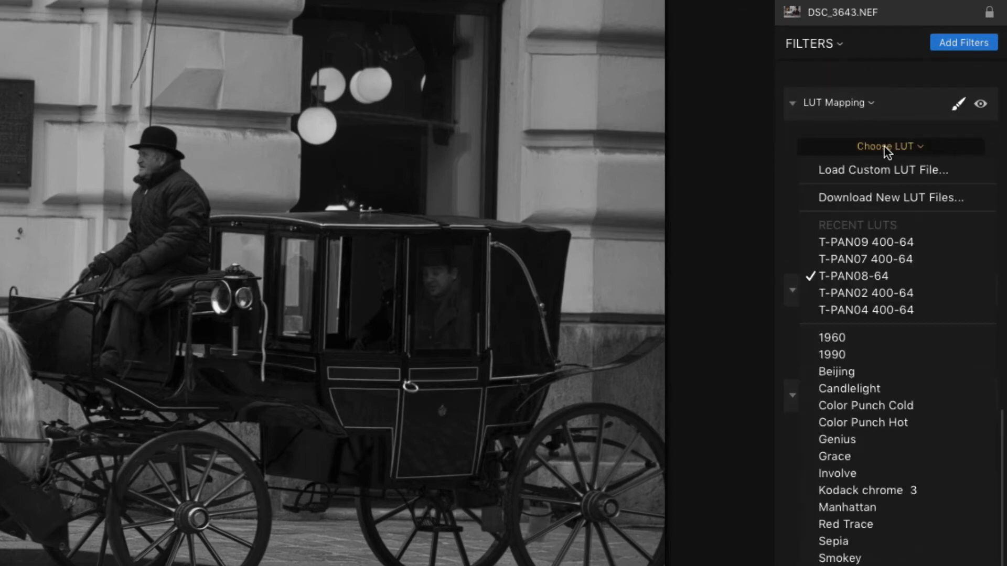
click(880, 279)
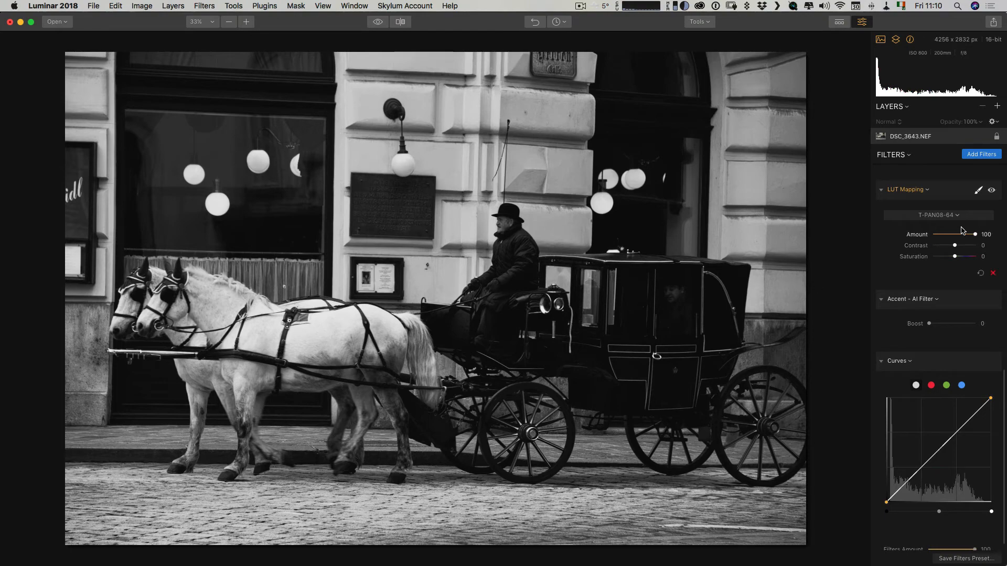
Set the LUT Mapping amount of the carriage photo to 64.
drag(970, 236, 963, 236)
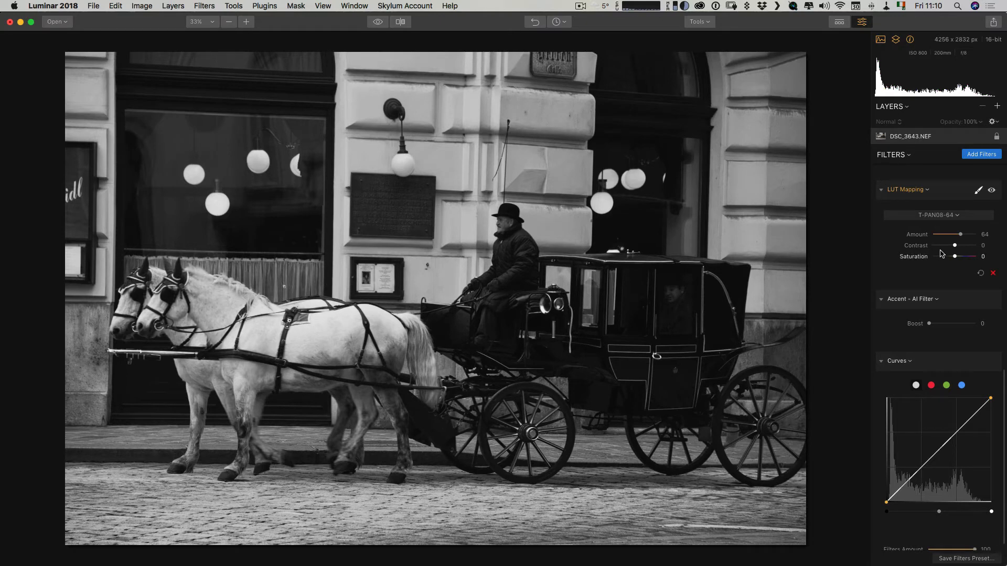
scroll(936, 251, up, 2)
scroll(936, 250, up, 10)
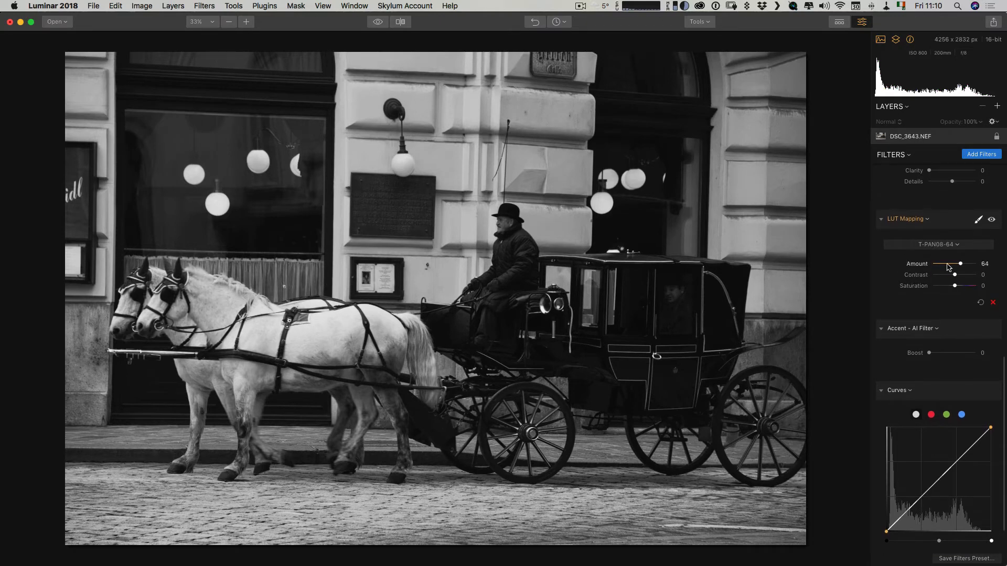
scroll(912, 257, down, 15)
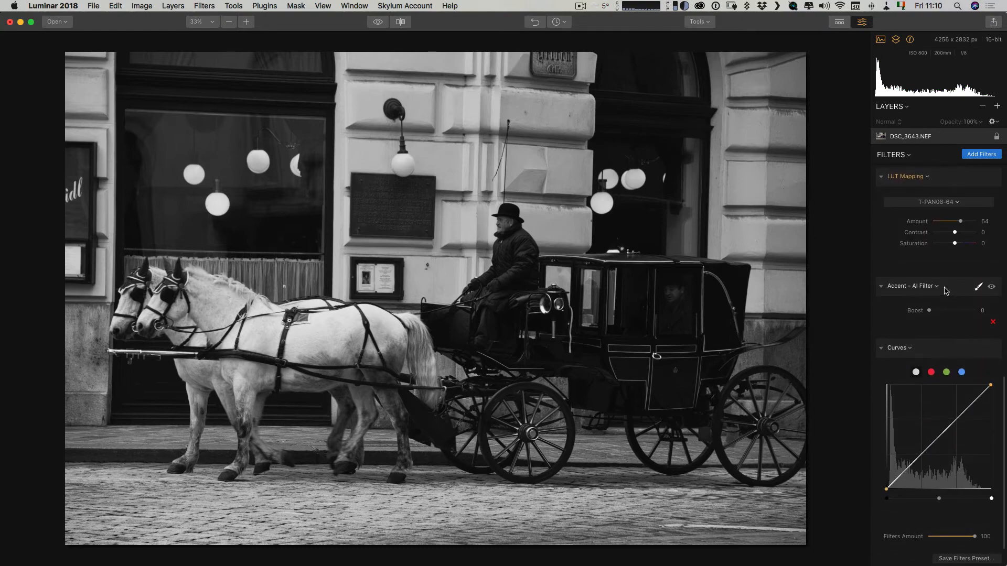
Add a slightly raised highlight point and a shadow point to the carriage photo's curve, and set the Accent - AI Filter boost to 20.
click(953, 422)
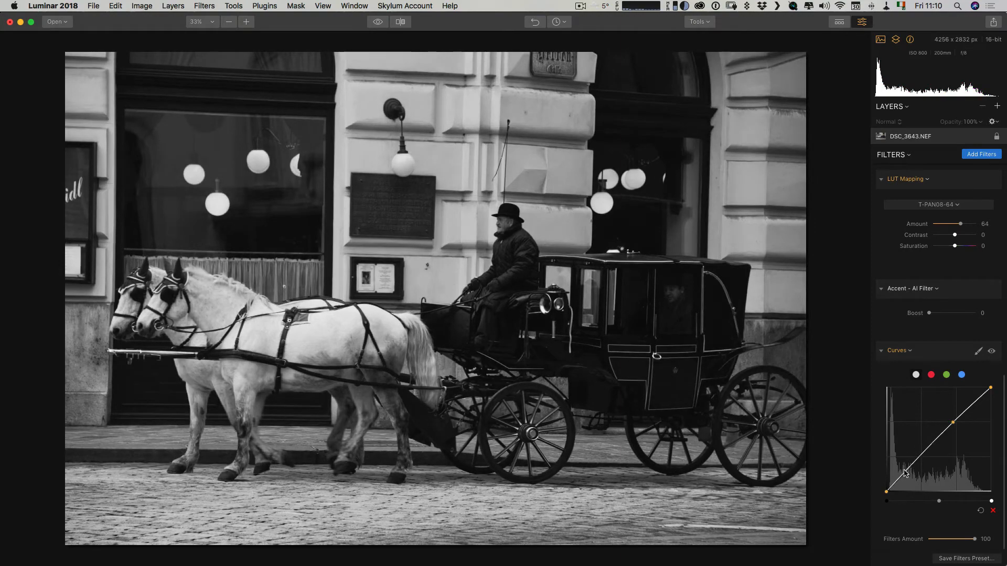
drag(903, 471, 906, 472)
drag(929, 313, 938, 314)
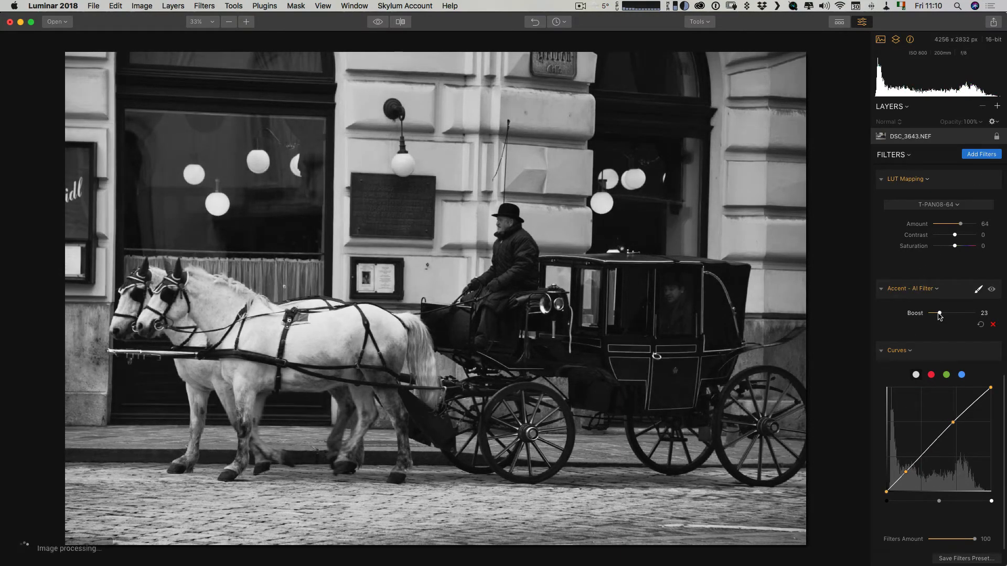
Compare the carriage photo with its original and with the LUT Mapping filter switched off and back on.
drag(377, 23, 378, 23)
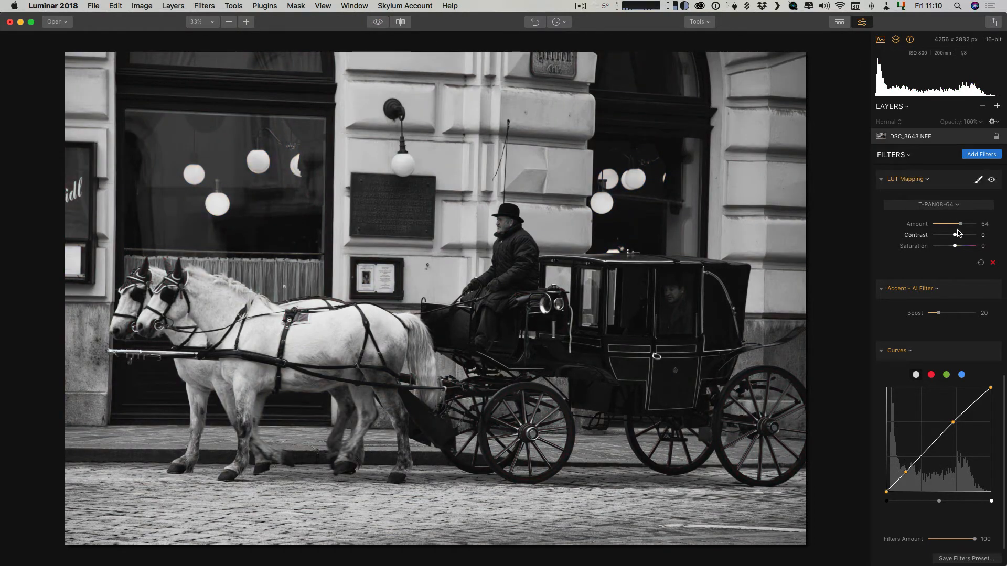
scroll(989, 241, up, 2)
click(992, 242)
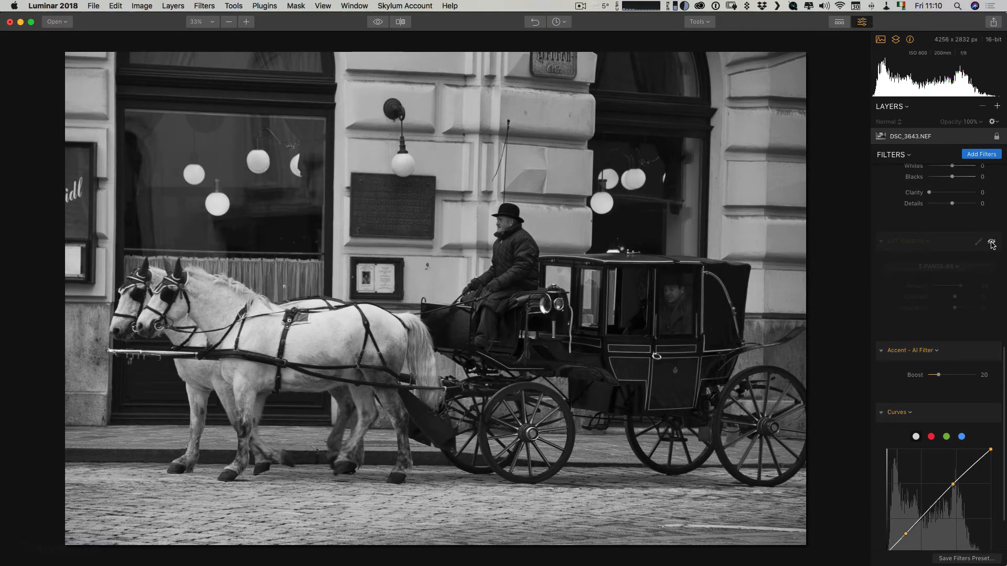
click(992, 242)
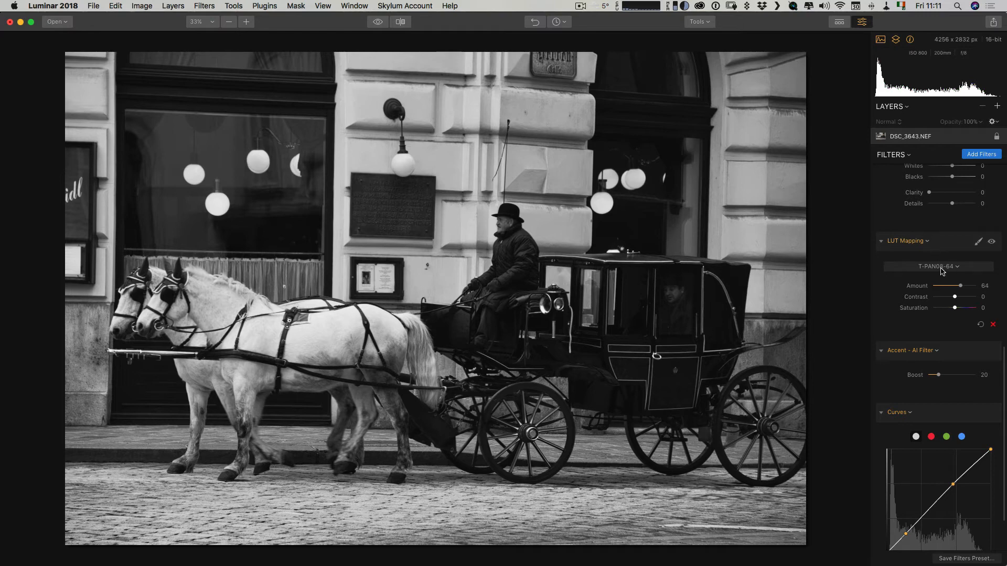
Switch to the bench photo DSC08063.JPG and show it full screen with the presets strip hidden.
scroll(916, 204, up, 3)
click(346, 5)
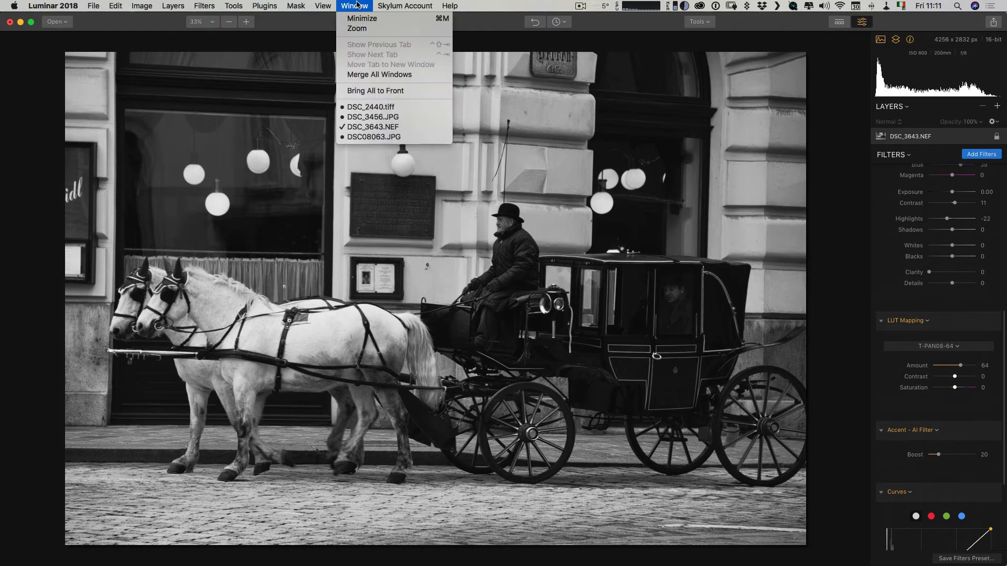
click(391, 139)
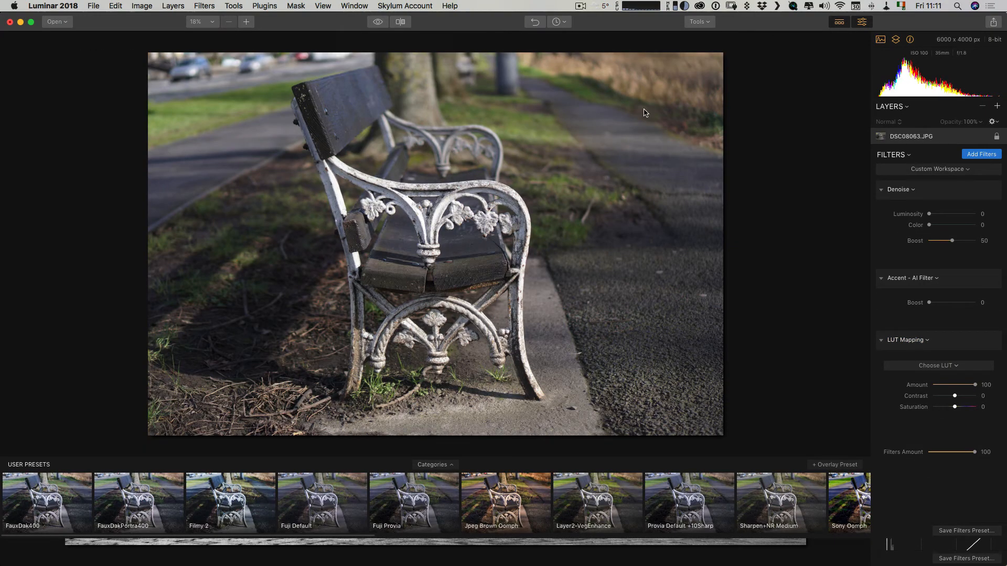
click(839, 22)
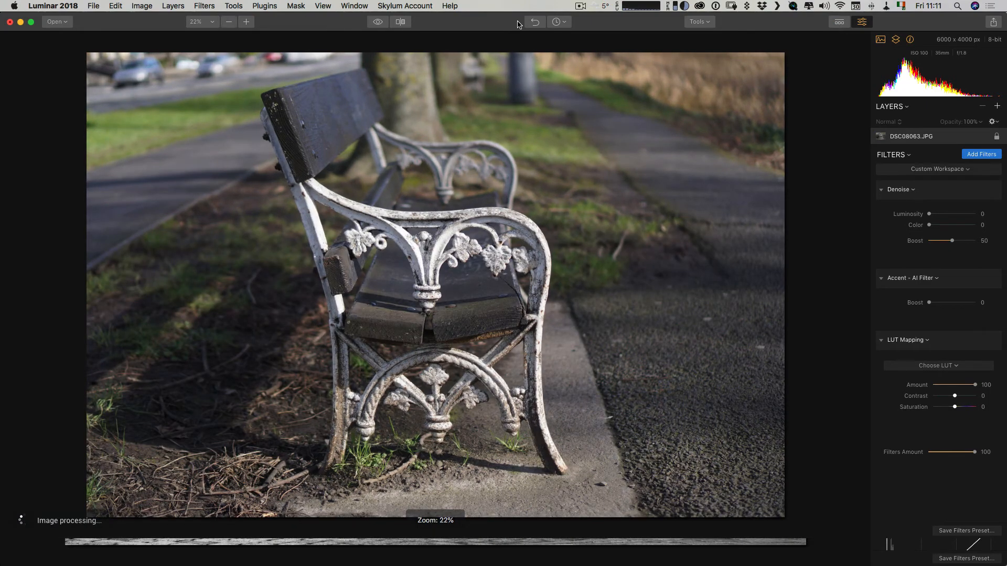
click(31, 21)
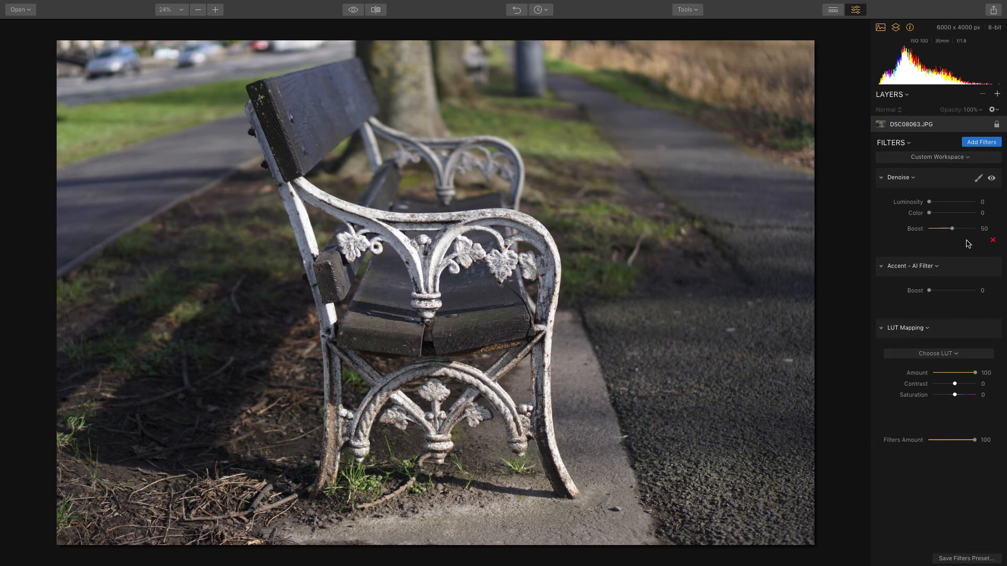
Apply the T-PAN08-64 LUT to the bench photo in LUT Mapping.
click(949, 354)
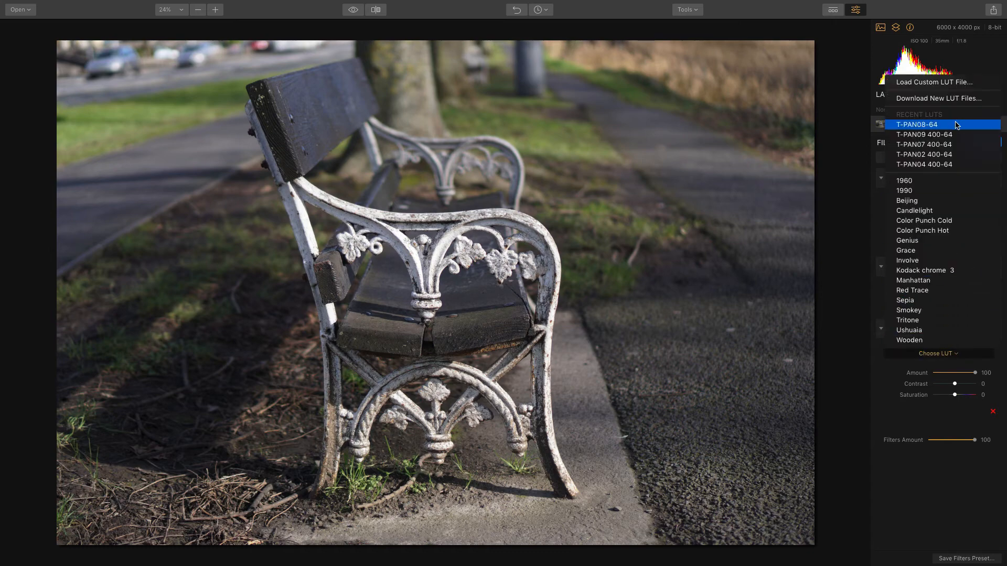
click(936, 125)
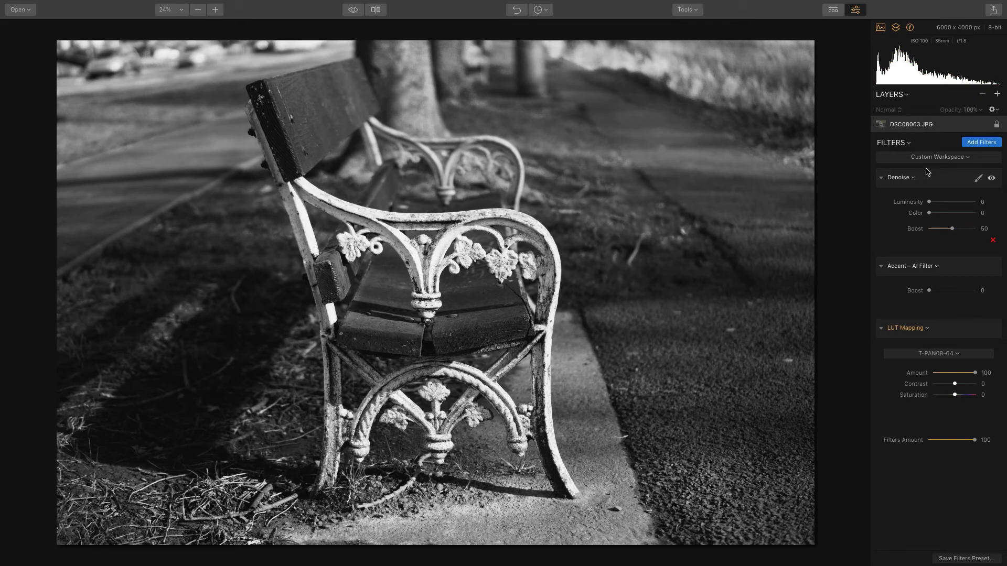
Add an Orton Effect filter to the bench photo and set its amount to 32.
click(987, 146)
scroll(836, 211, down, 5)
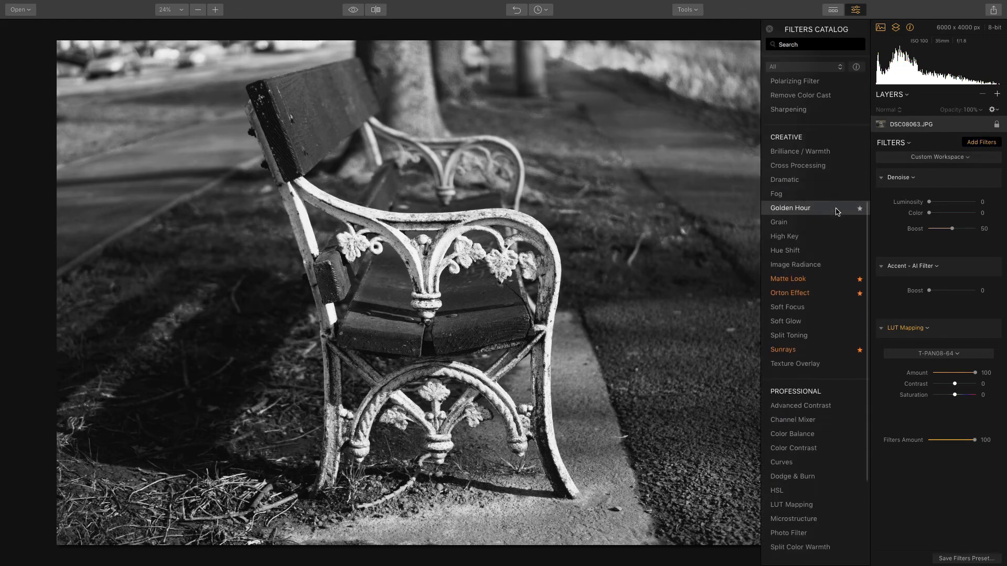
click(790, 294)
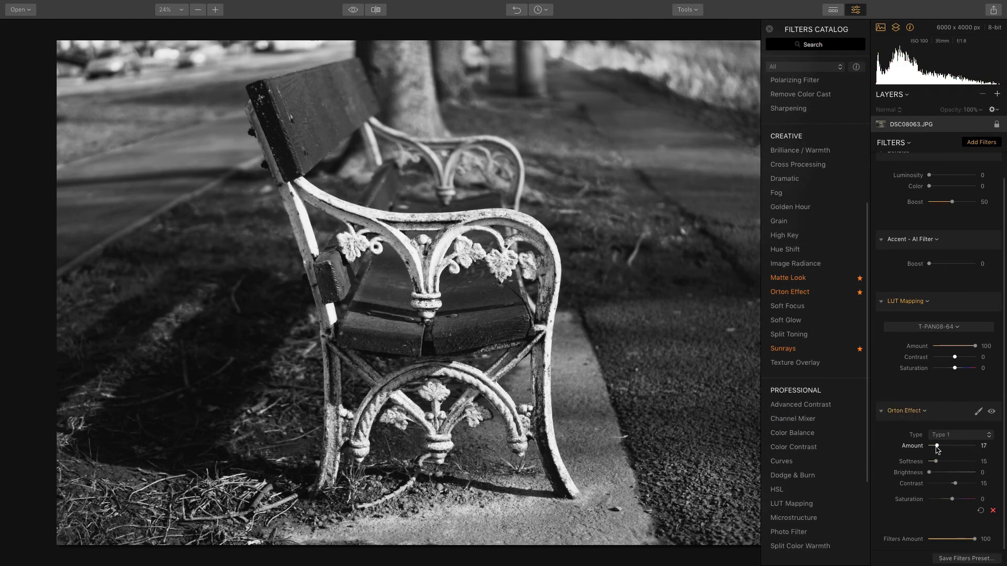
drag(937, 445, 943, 446)
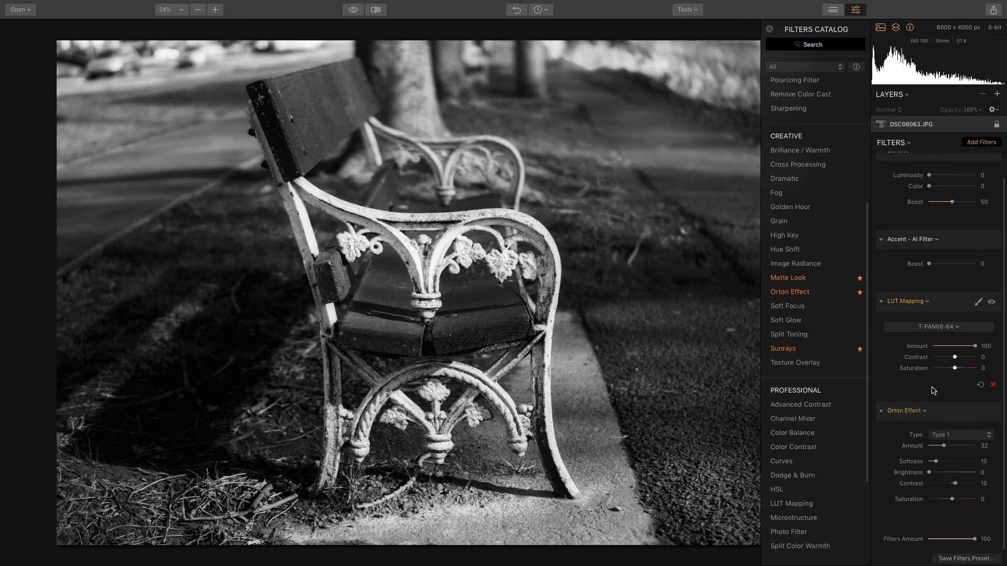
Add a Grain filter to the bench photo and set its amount to 33.
scroll(814, 305, down, 3)
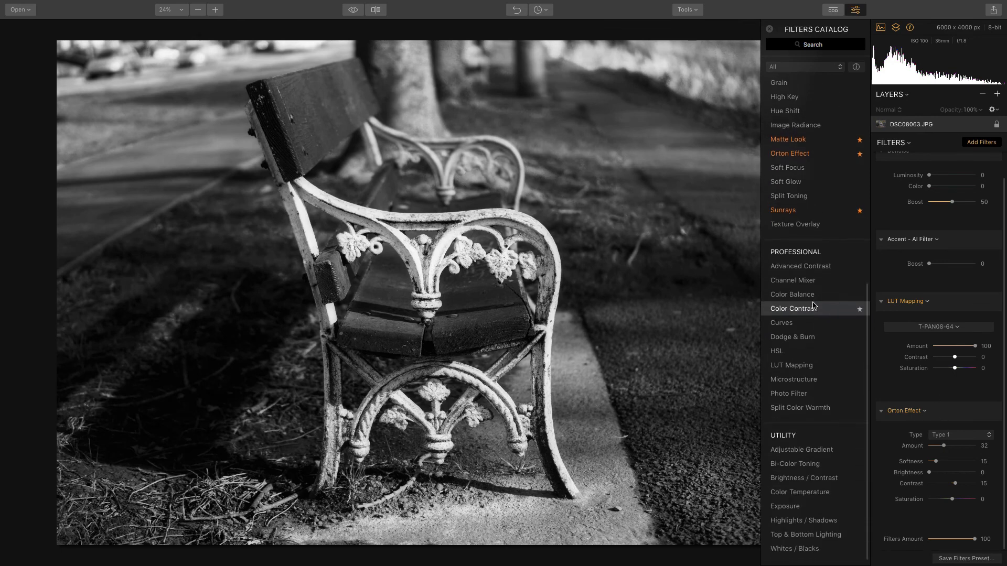
click(780, 88)
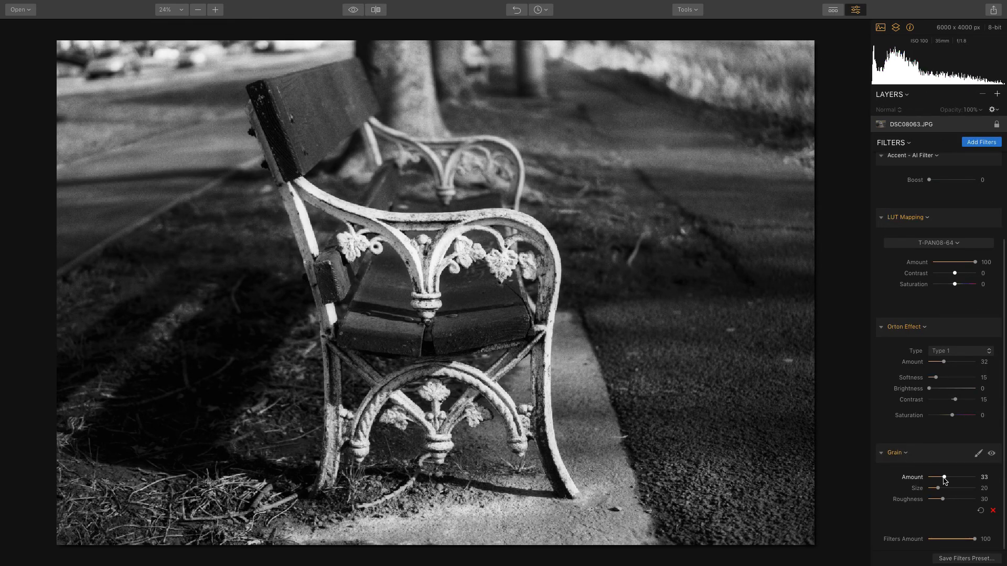